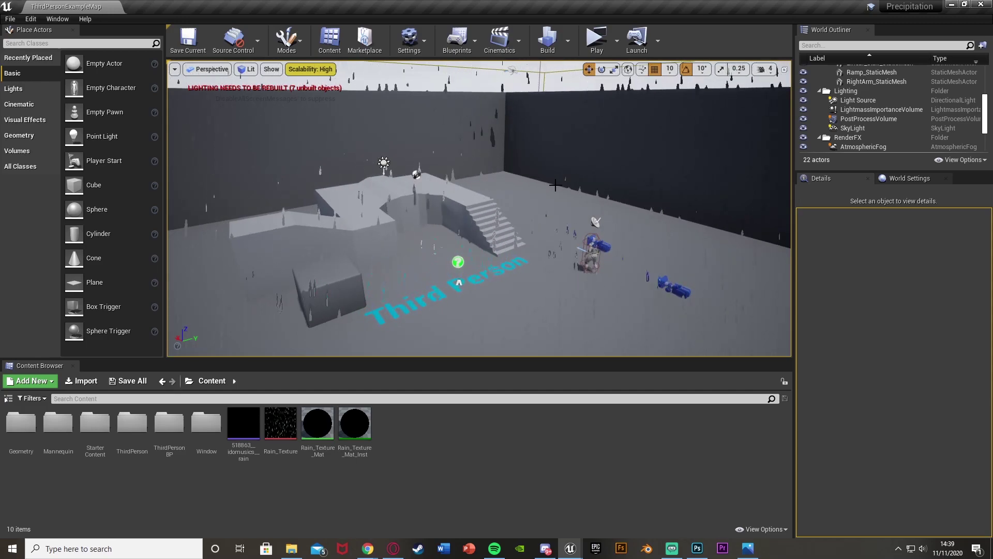
Step: Play-test the level in a new window, running the character around the map to examine the rain effect, and end the preview
{"action": "right_click_drag", "start_coordinate": [555, 179], "coordinate": [586, 173]}
{"action": "key", "text": "w"}
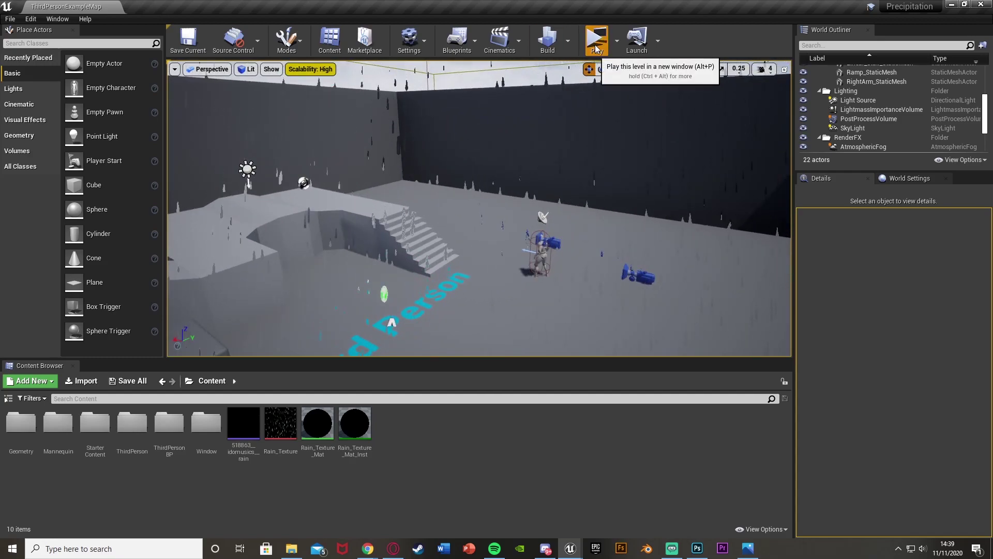
{"action": "left_click", "coordinate": [597, 46]}
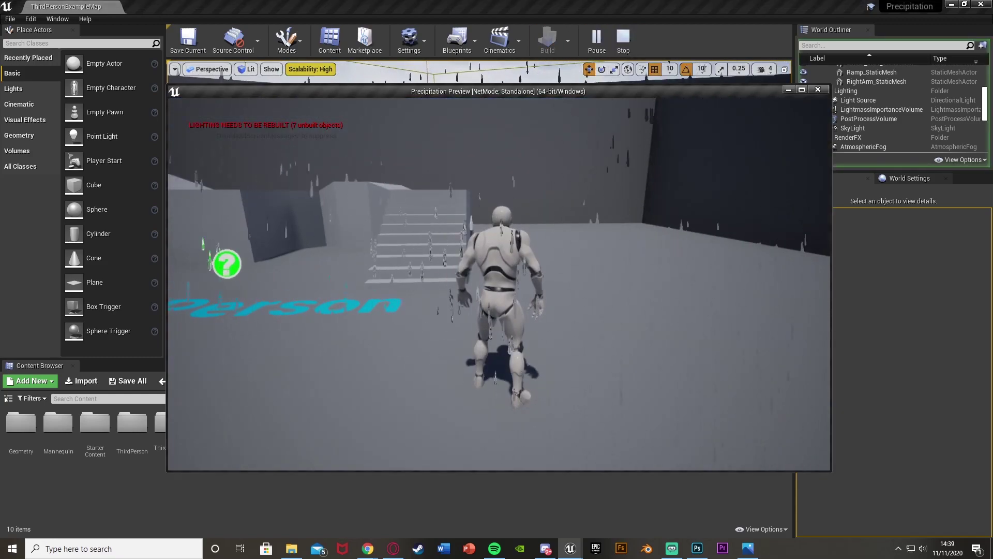
{"action": "key", "text": "w"}
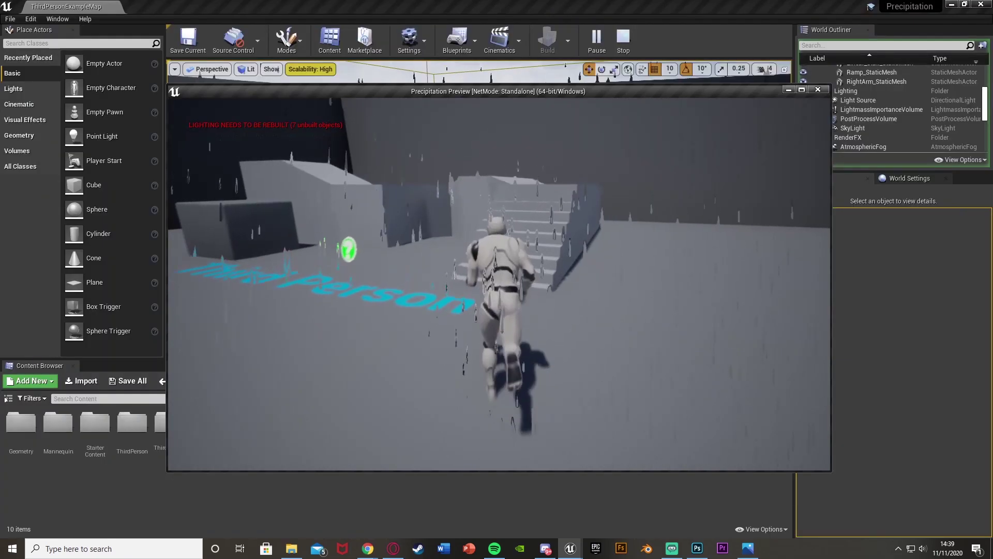
{"action": "key", "text": "w"}
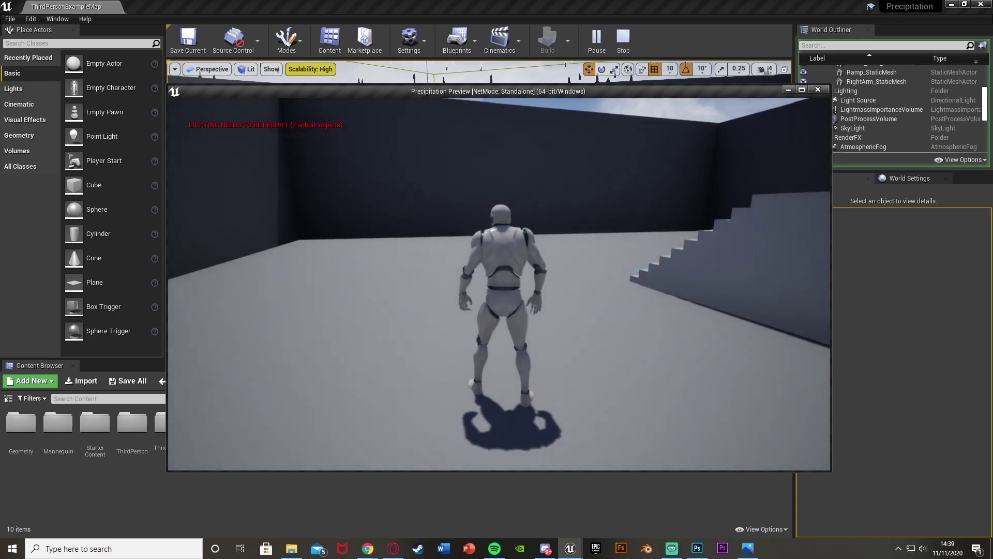
{"action": "key", "text": "w"}
{"action": "key", "text": "s"}
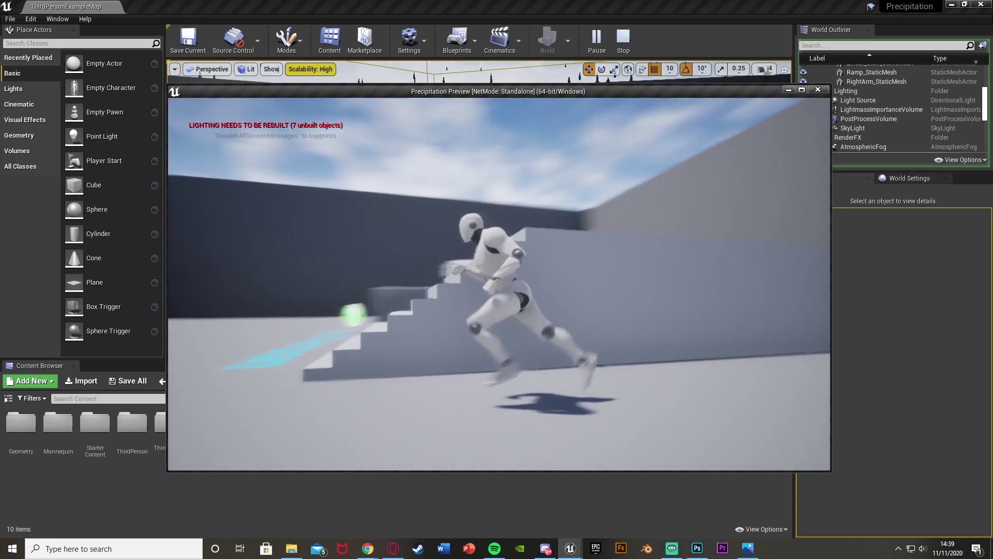
{"action": "key", "text": "w"}
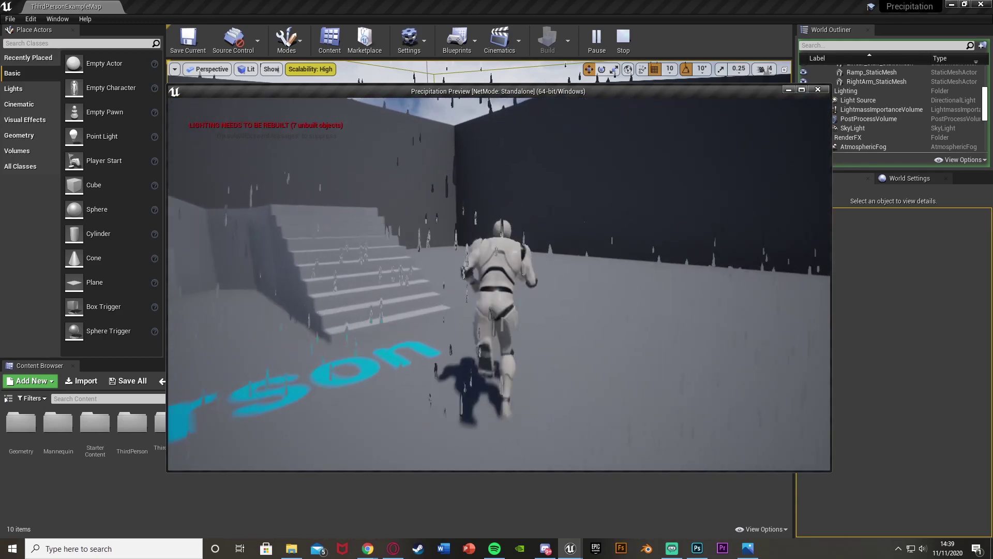
{"action": "key", "text": "w"}
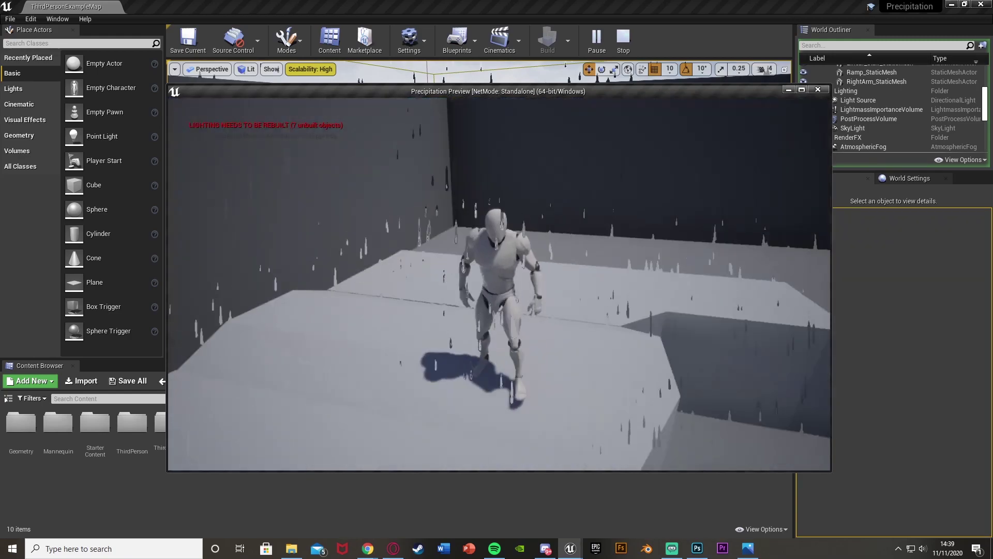
{"action": "key", "text": "w"}
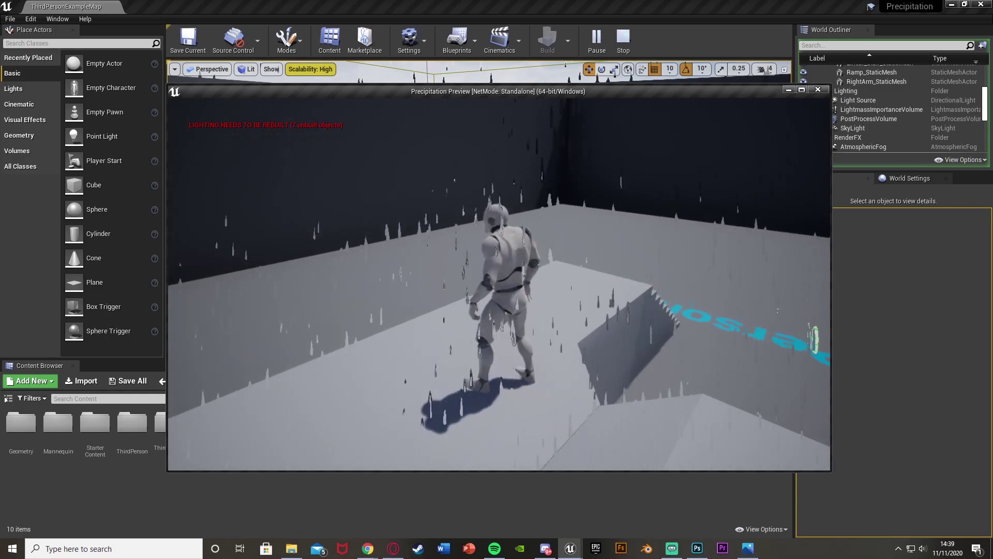
{"action": "key", "text": "Escape"}
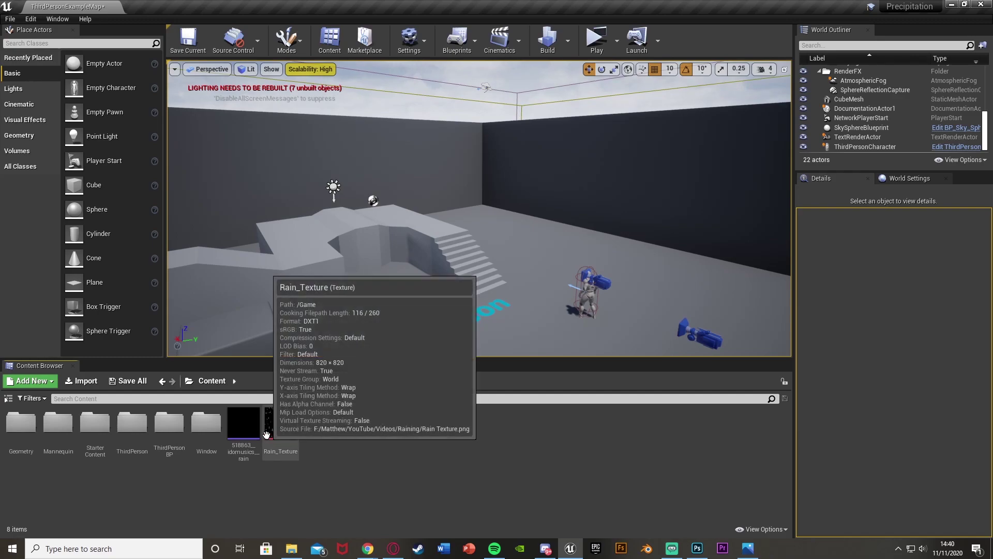
Step: Create a material from Rain_Texture, name it Rain_MAT and open it for editing
{"action": "mouse_move", "coordinate": [272, 454]}
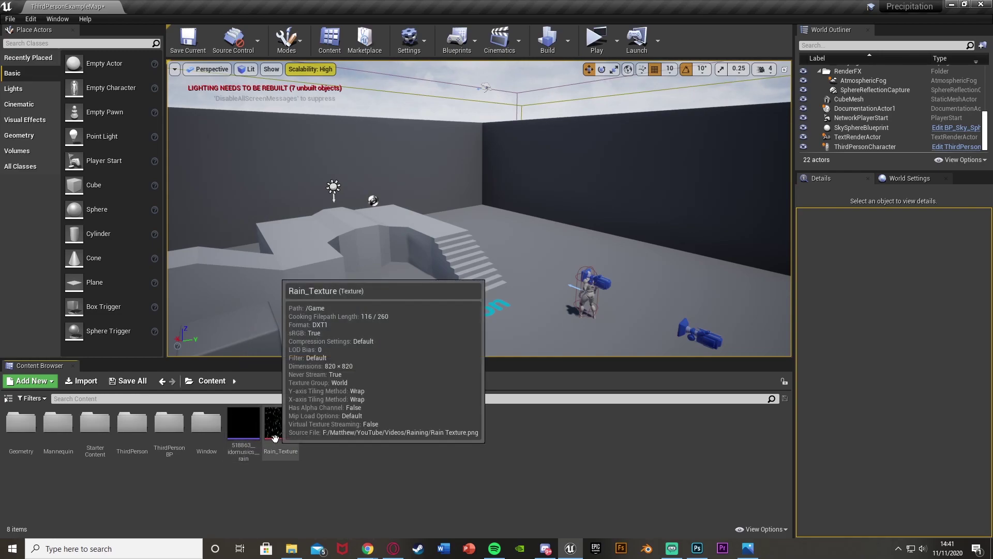
{"action": "left_click", "coordinate": [276, 440]}
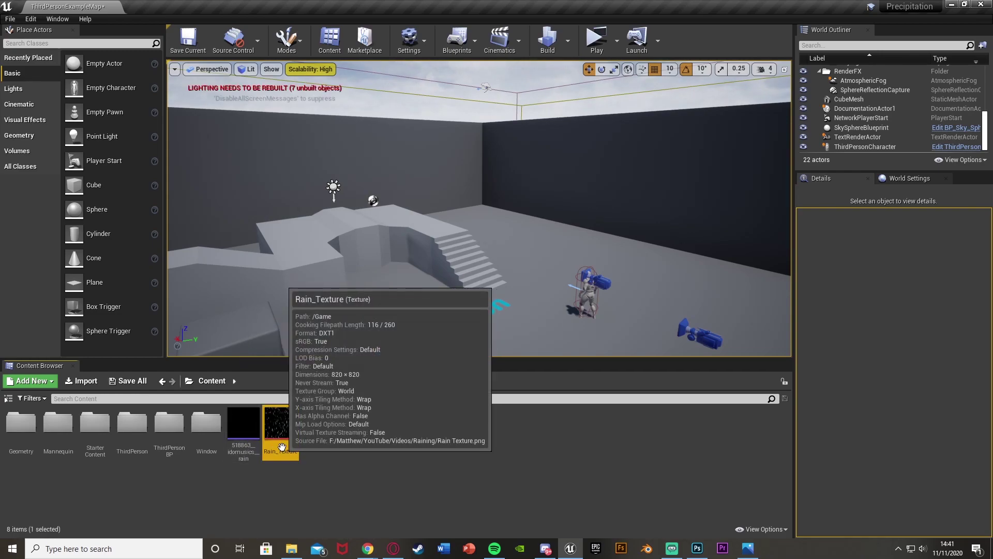
{"action": "right_click", "coordinate": [284, 443]}
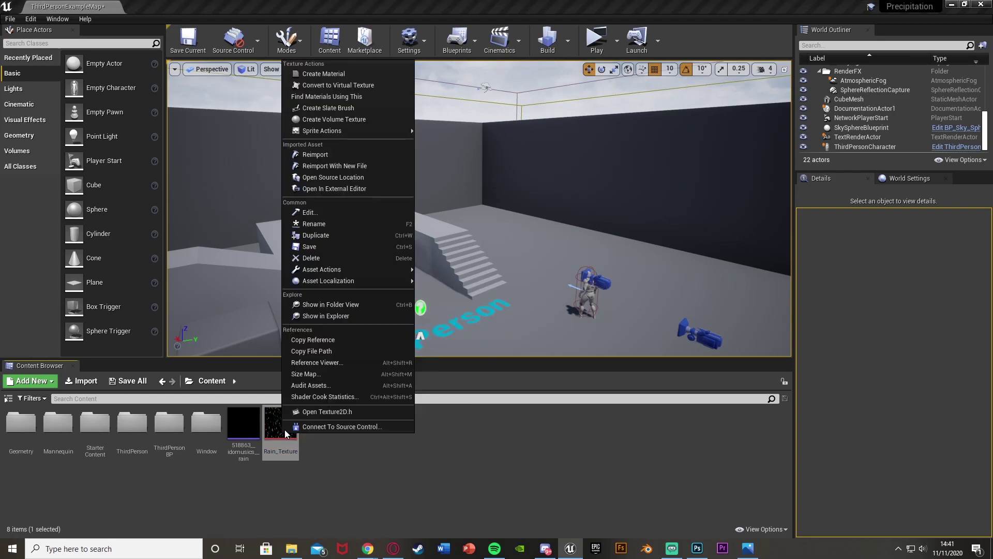
{"action": "mouse_move", "coordinate": [339, 135]}
{"action": "left_click", "coordinate": [336, 73]}
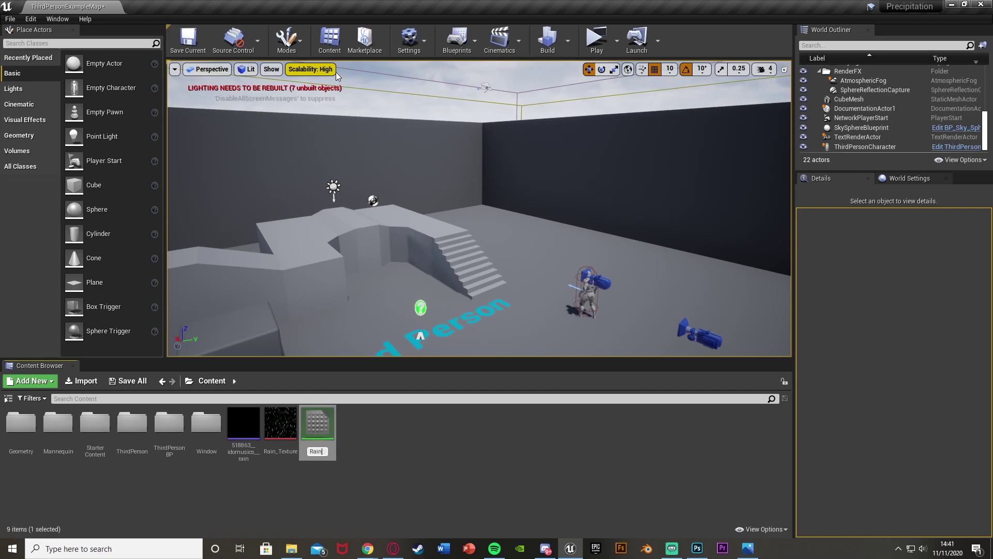
{"action": "type", "text": "Rain_MAT"}
{"action": "key", "text": "Return"}
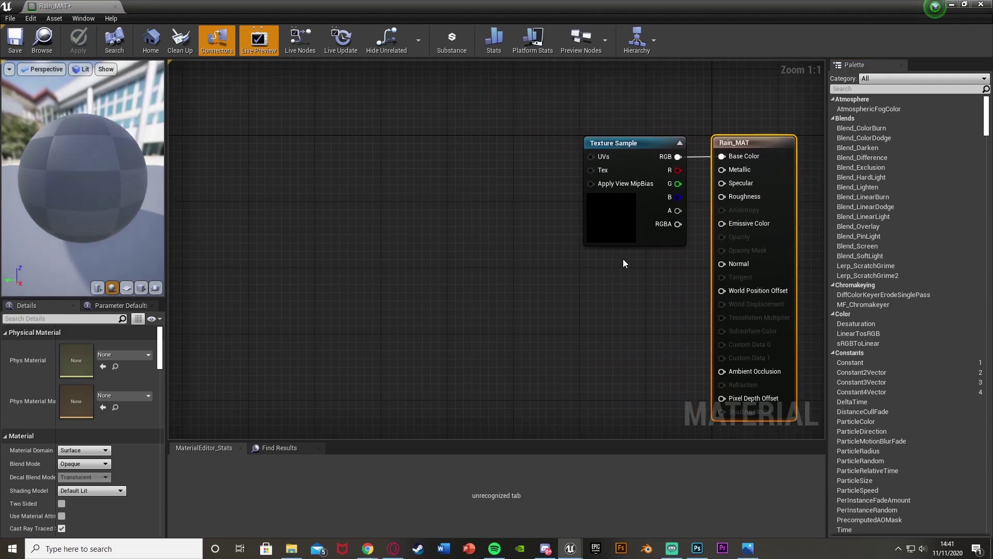
Step: Move the Texture Sample node well away from the Rain_MAT node and set the Material Domain to Post Process
{"action": "left_click_drag", "start_coordinate": [620, 229], "coordinate": [286, 230]}
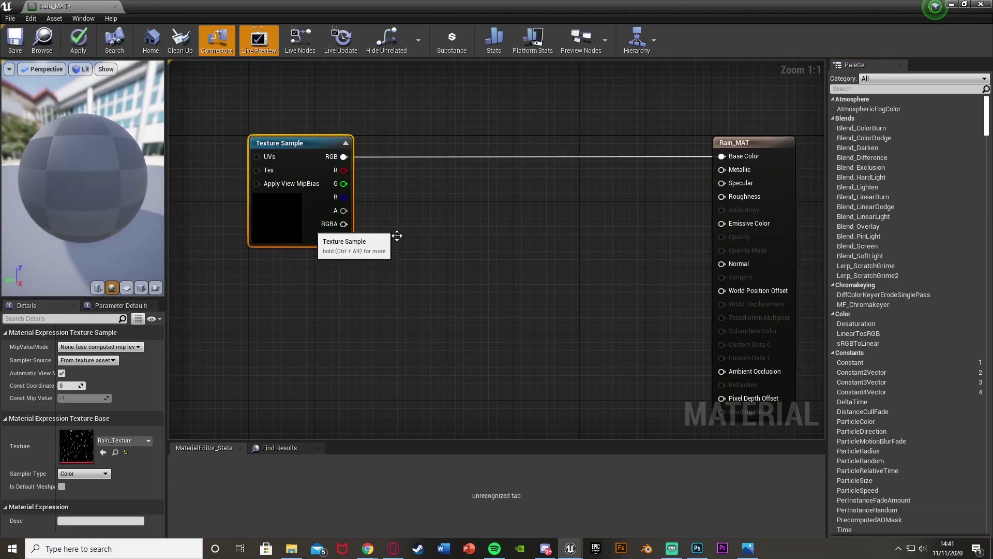
{"action": "left_click", "coordinate": [485, 275]}
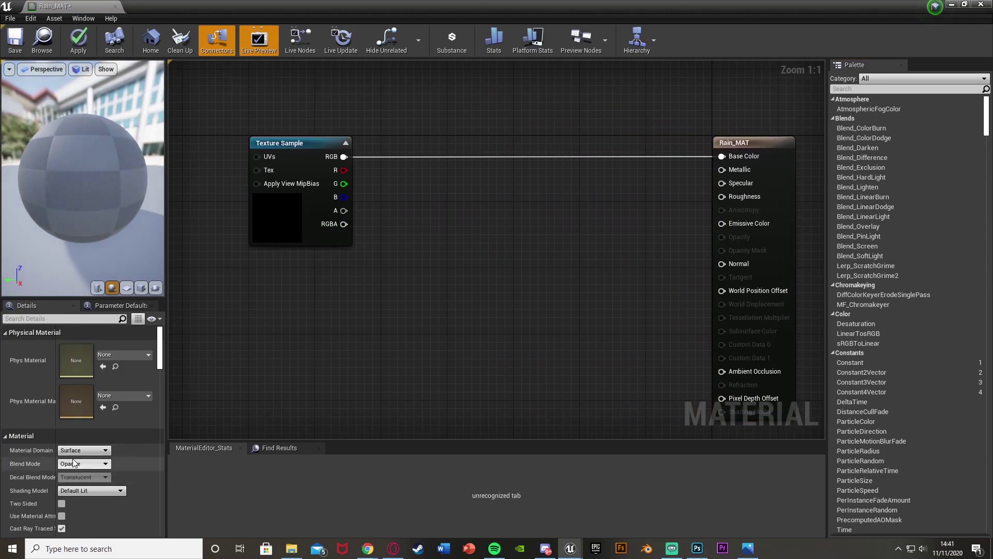
{"action": "left_click", "coordinate": [88, 452]}
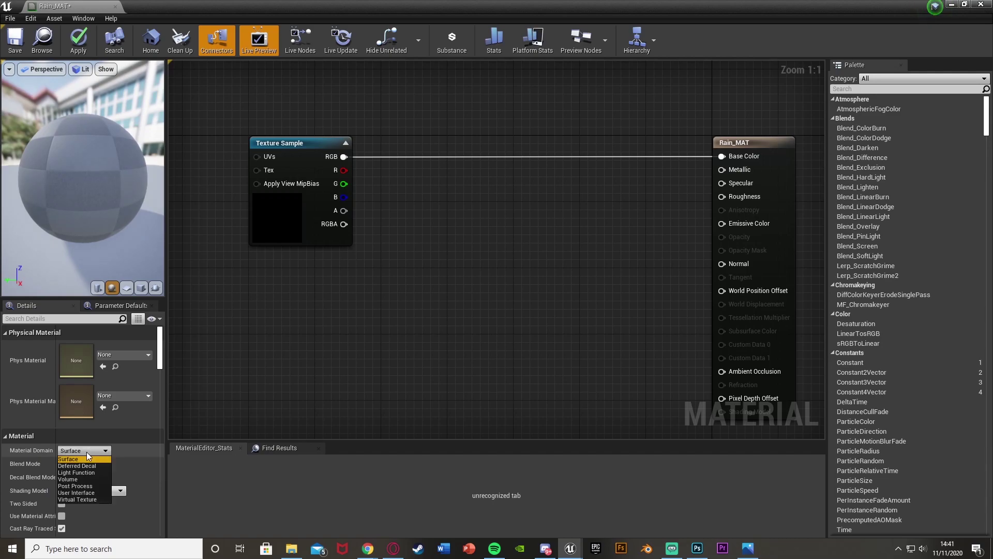
{"action": "left_click", "coordinate": [80, 486]}
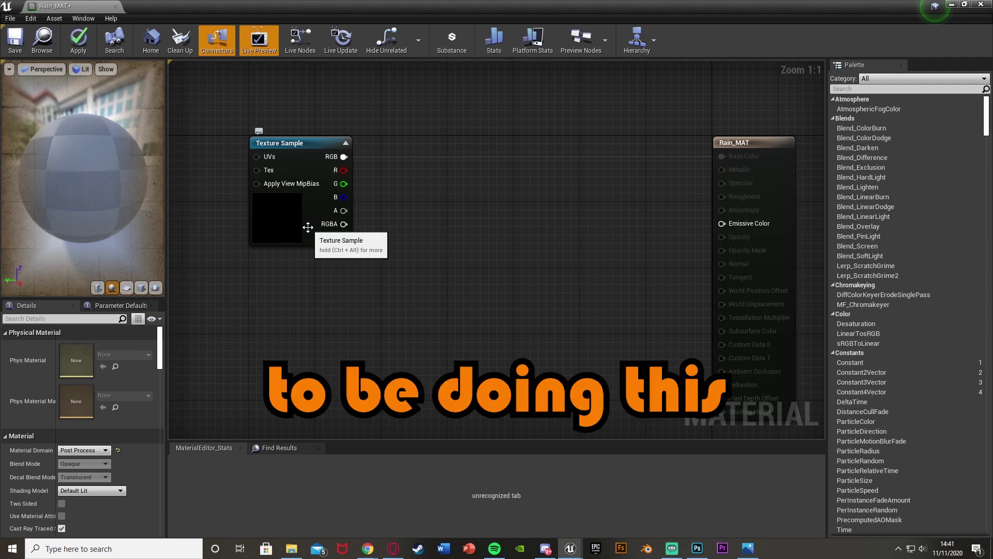
Step: Add a SceneTexture node between the Texture Sample and Rain_MAT nodes and set its Scene Texture Id to PostProcessInput0
{"action": "right_click_drag", "start_coordinate": [374, 210], "coordinate": [312, 283]}
{"action": "right_click", "coordinate": [402, 248]}
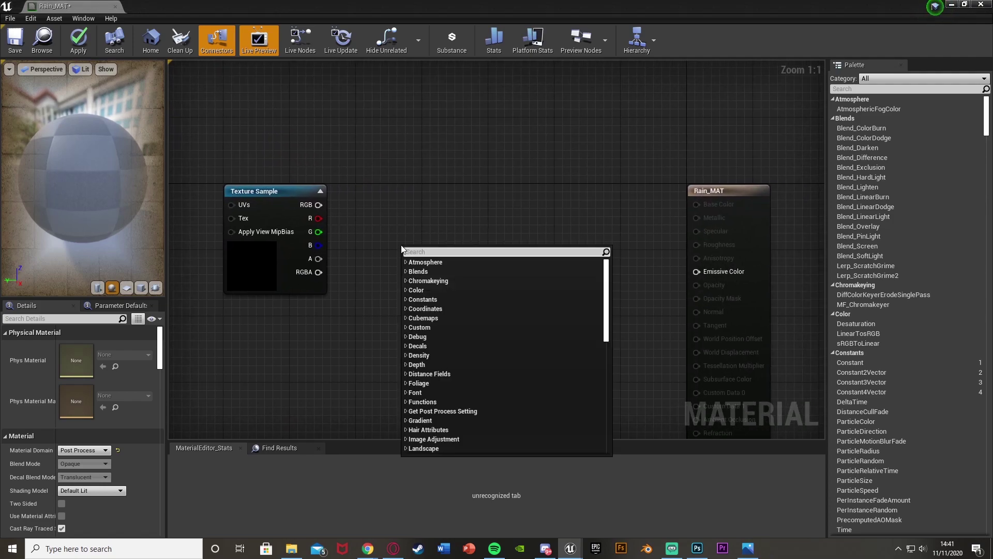
{"action": "type", "text": "scene"}
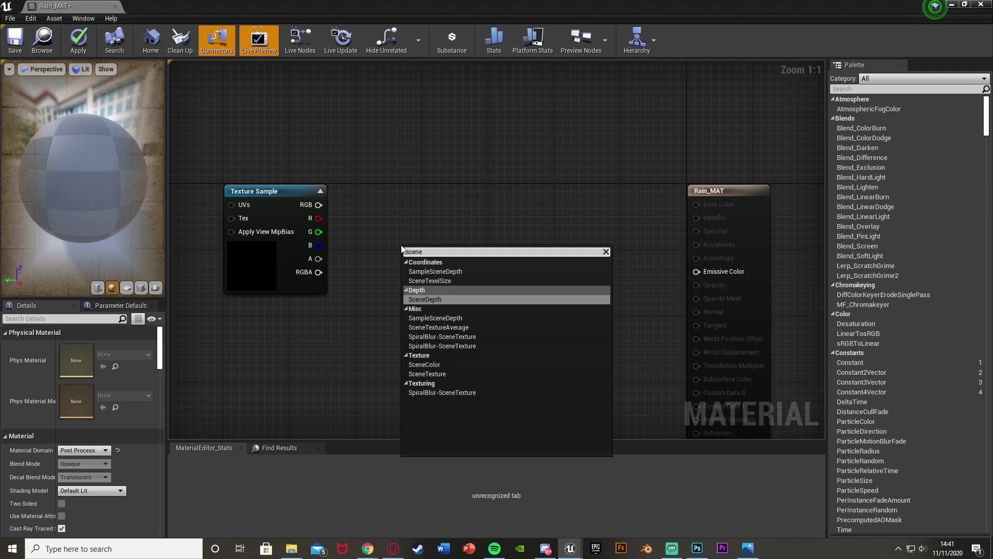
{"action": "left_click", "coordinate": [426, 374]}
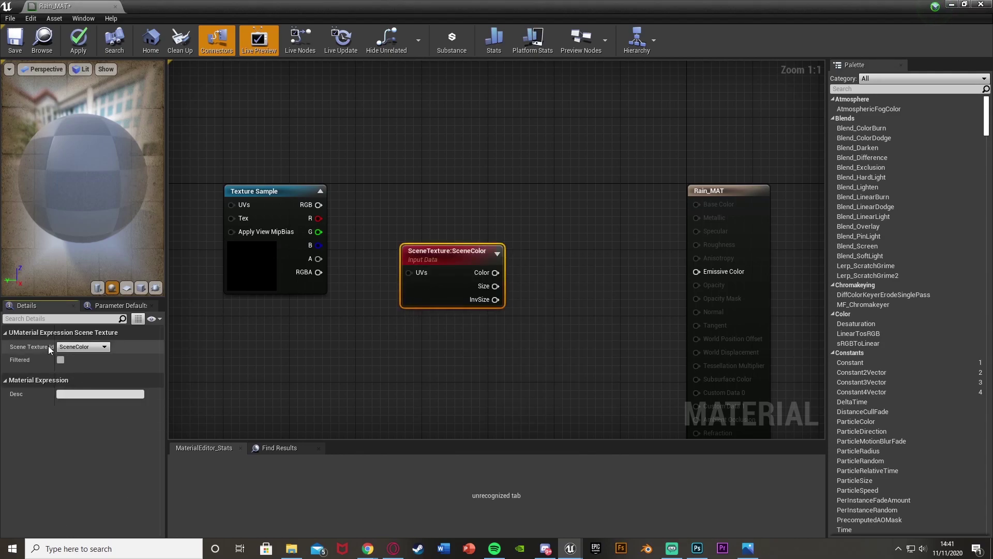
{"action": "left_click", "coordinate": [86, 347]}
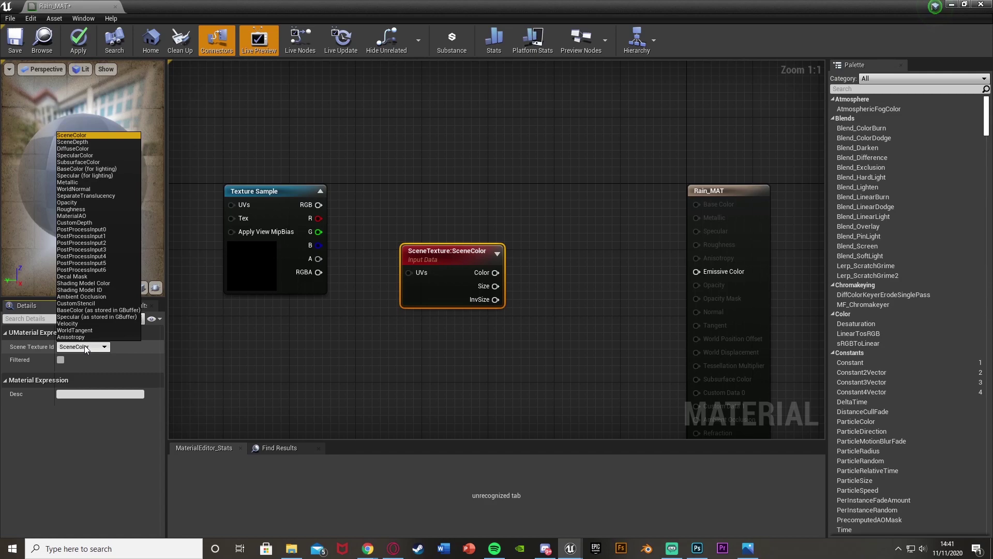
{"action": "left_click", "coordinate": [81, 229]}
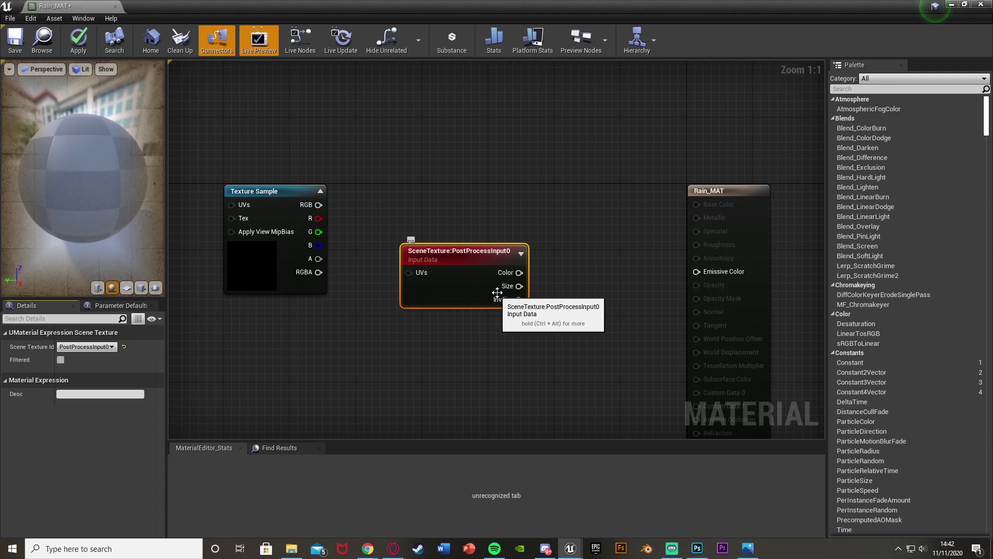
{"action": "left_click_drag", "start_coordinate": [464, 297], "coordinate": [451, 285]}
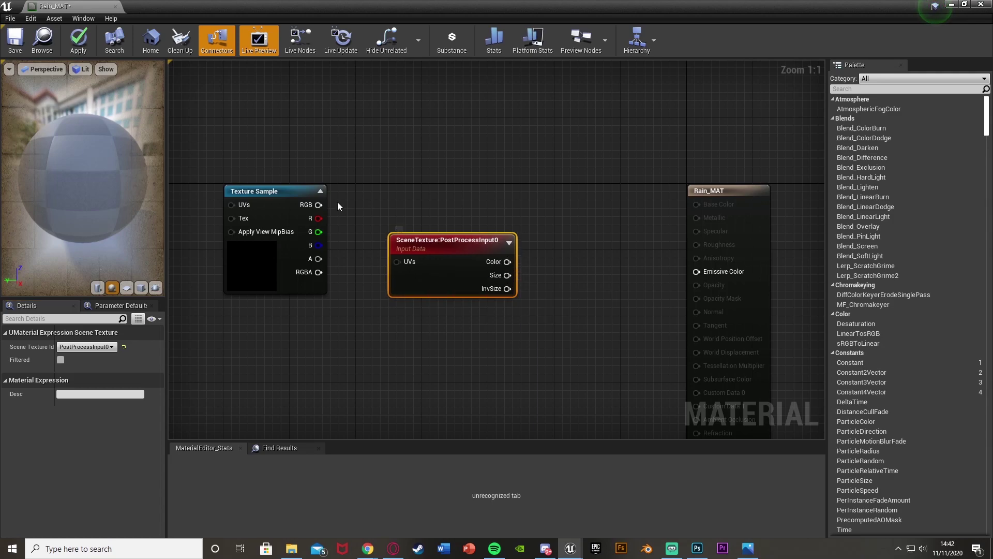
Step: Connect the SceneTexture Color output to Rain_MAT's Emissive Color and move the SceneTexture node closer to Rain_MAT
{"action": "left_click_drag", "start_coordinate": [507, 261], "coordinate": [696, 271]}
{"action": "left_click_drag", "start_coordinate": [461, 278], "coordinate": [536, 292]}
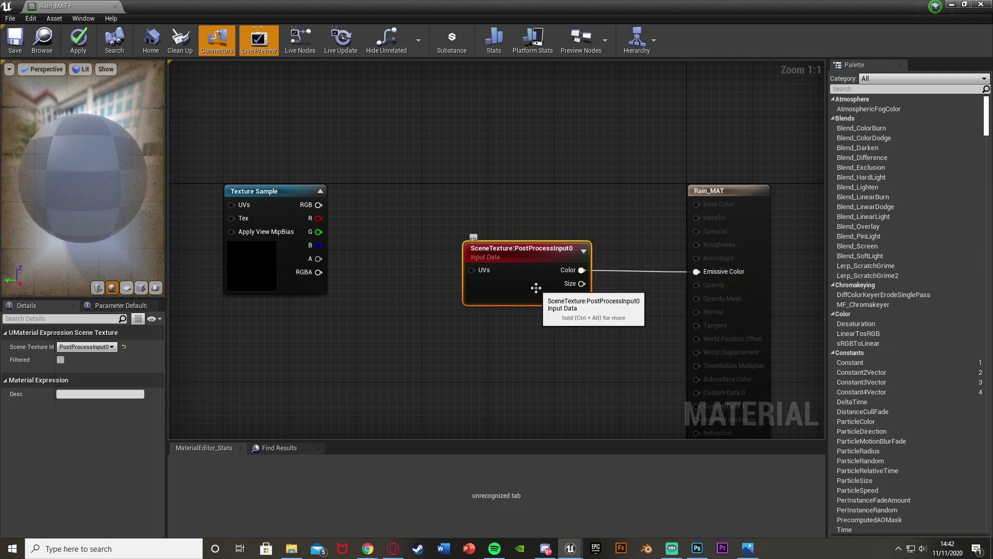
{"action": "left_click_drag", "start_coordinate": [670, 316], "coordinate": [719, 271]}
{"action": "left_click", "coordinate": [665, 308]}
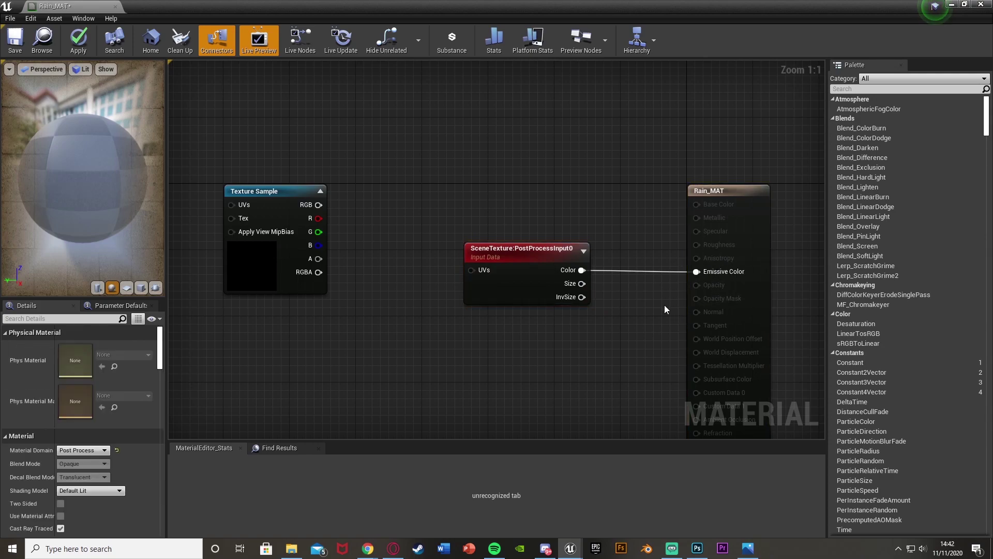
Step: Reposition the Texture Sample node lower and farther away from the SceneTexture node to make room for more nodes
{"action": "right_click_drag", "start_coordinate": [664, 306], "coordinate": [660, 283]}
{"action": "left_click_drag", "start_coordinate": [288, 356], "coordinate": [288, 381]}
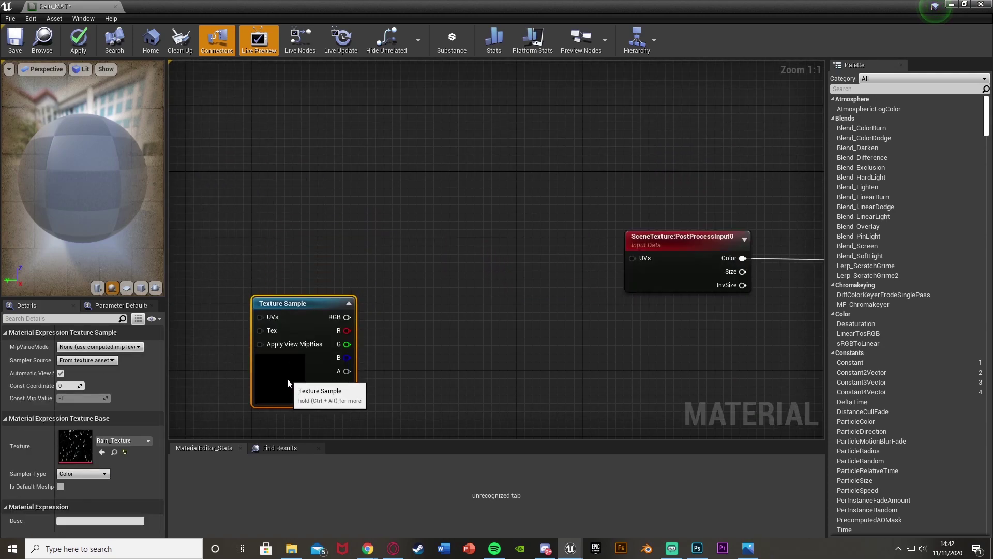
{"action": "right_click_drag", "start_coordinate": [288, 381], "coordinate": [318, 309]}
{"action": "left_click_drag", "start_coordinate": [328, 306], "coordinate": [331, 313]}
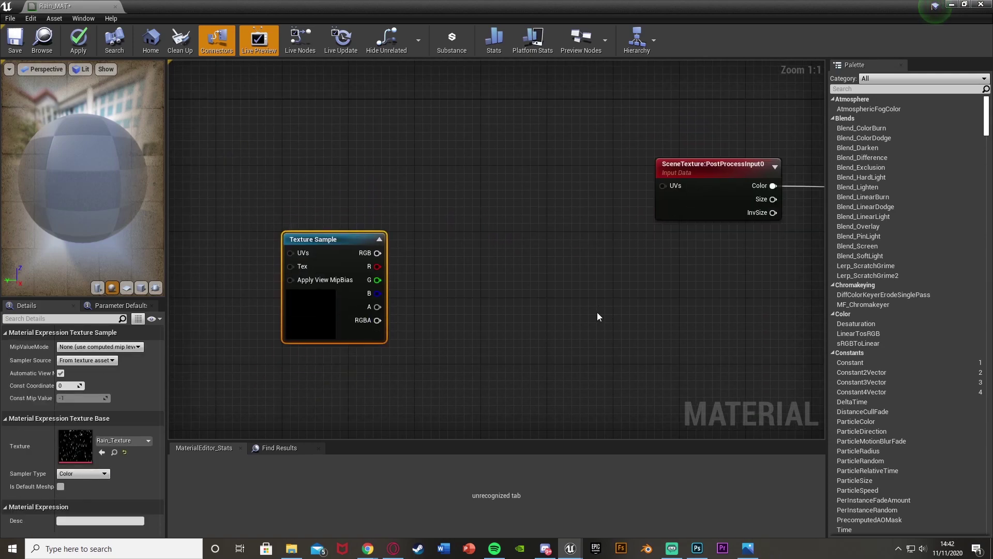
{"action": "right_click_drag", "start_coordinate": [437, 364], "coordinate": [422, 413]}
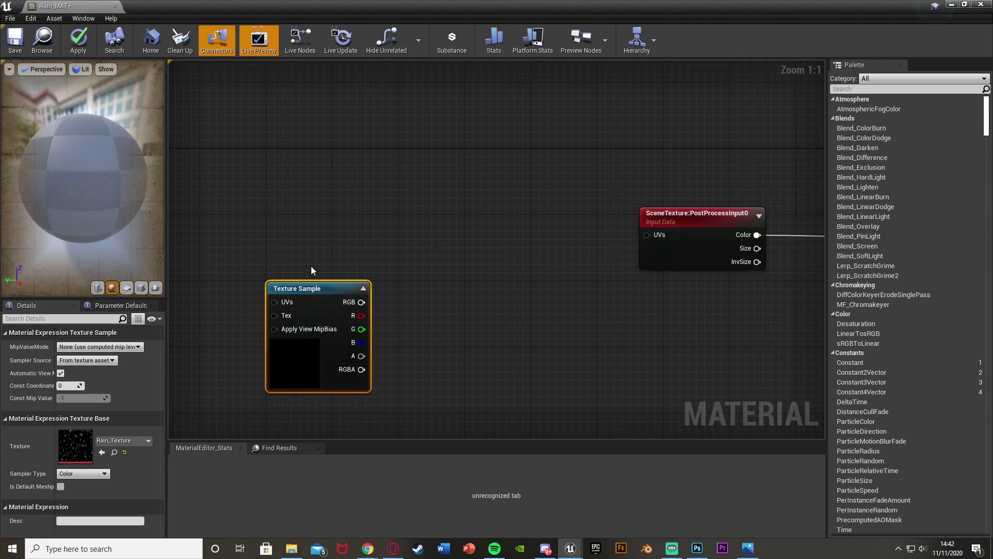
Step: Add a TextureCoordinate node and align it above the Texture Sample node
{"action": "right_click", "coordinate": [271, 178]}
{"action": "type", "text": "text"}
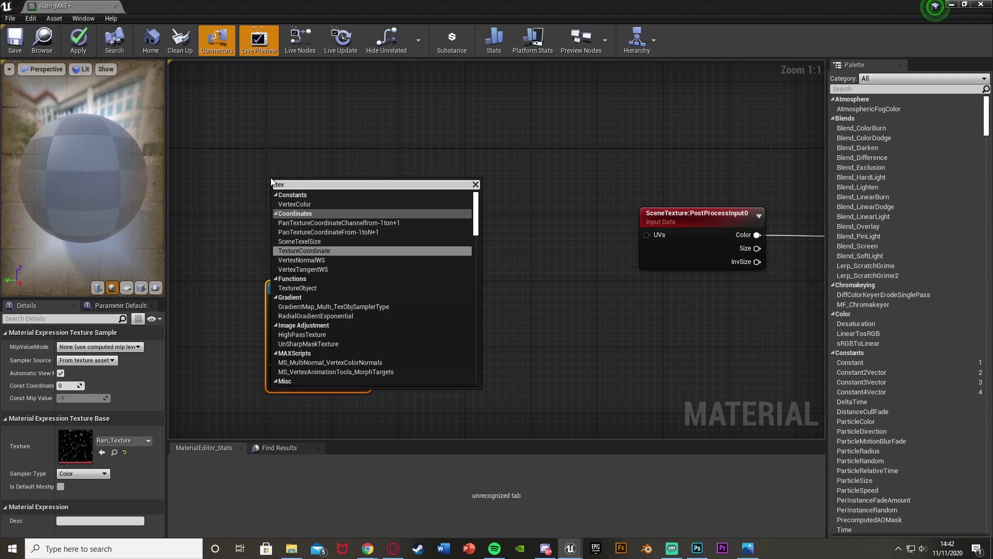
{"action": "key", "text": "Return"}
{"action": "left_click_drag", "start_coordinate": [321, 197], "coordinate": [291, 210]}
{"action": "left_click", "coordinate": [543, 239]}
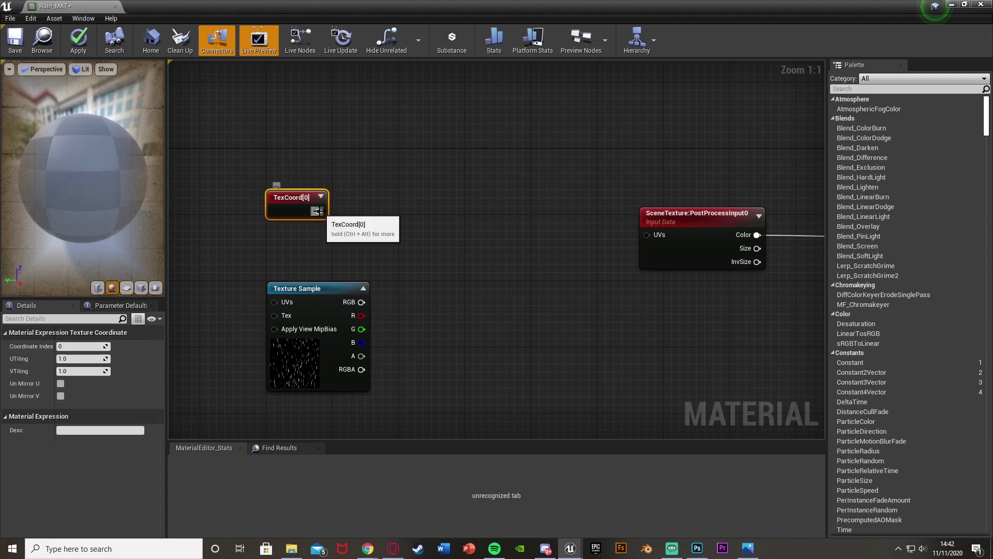
Step: Create an Add node with the TexCoord output in input A and the Texture Sample's R channel in input B
{"action": "left_click_drag", "start_coordinate": [316, 211], "coordinate": [427, 214]}
{"action": "type", "text": "add"}
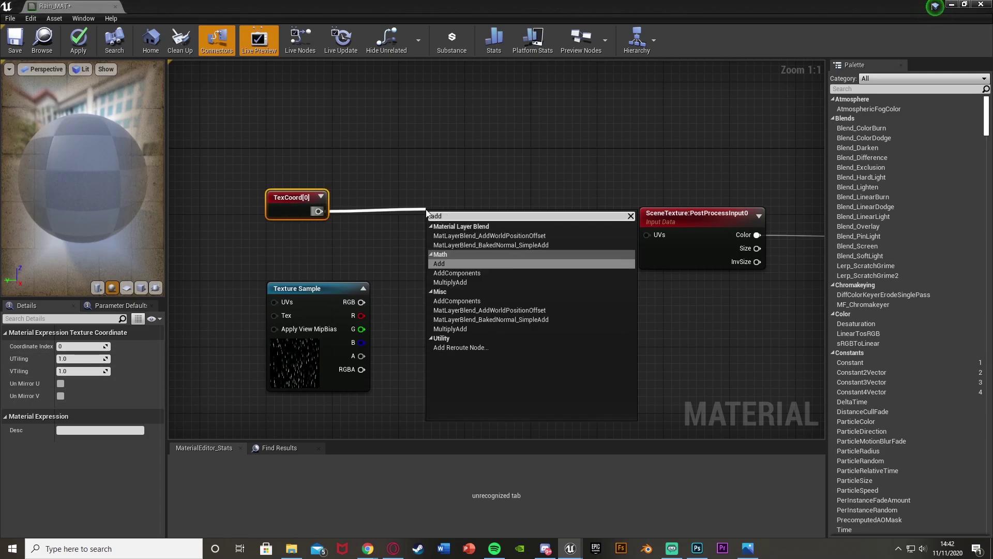
{"action": "key", "text": "Return"}
{"action": "left_click", "coordinate": [415, 249]}
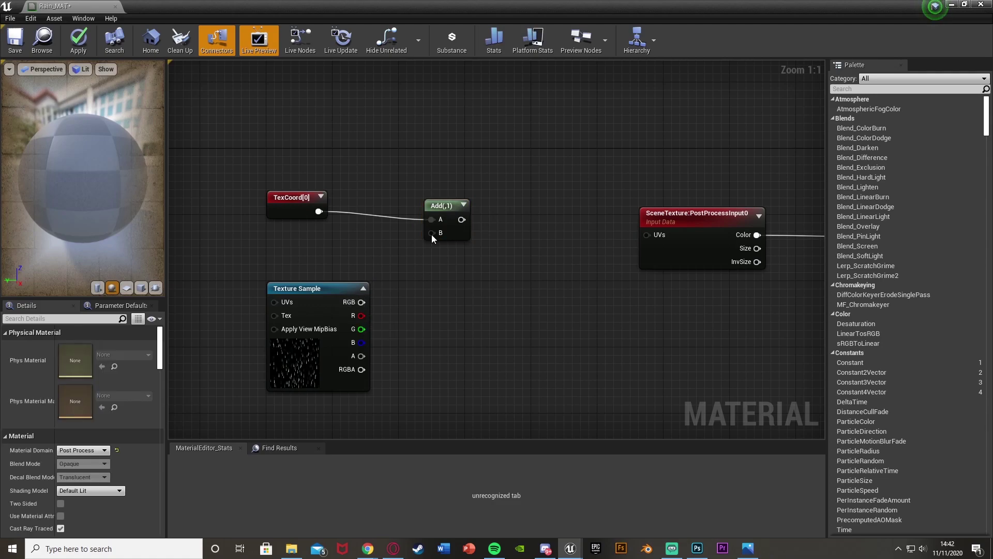
{"action": "left_click_drag", "start_coordinate": [438, 211], "coordinate": [365, 319]}
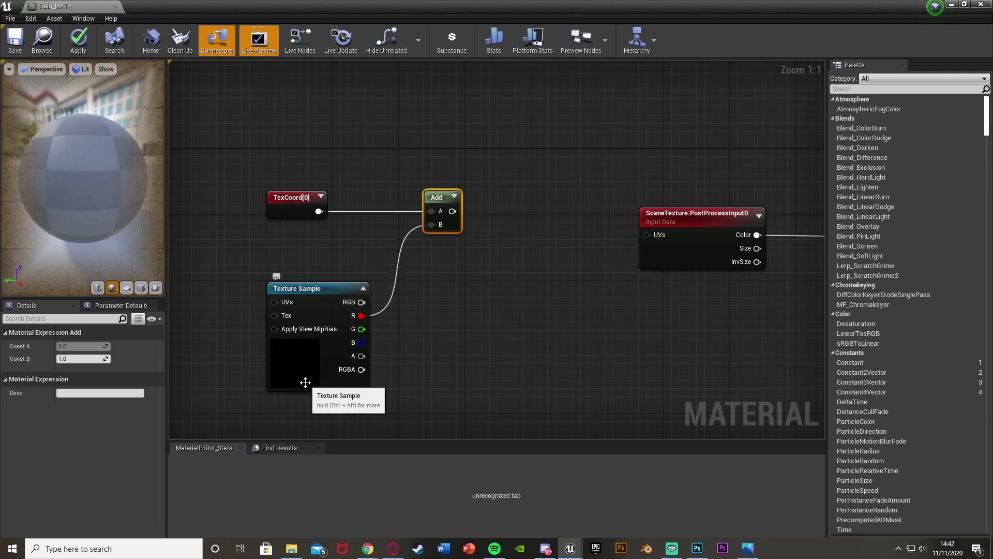
Step: Connect the Add output to the SceneTexture UVs and align the TexCoord, Texture Sample and Add nodes in front of it
{"action": "left_click_drag", "start_coordinate": [304, 381], "coordinate": [302, 339]}
{"action": "left_click_drag", "start_coordinate": [452, 211], "coordinate": [657, 237]}
{"action": "left_click_drag", "start_coordinate": [253, 167], "coordinate": [440, 282]}
{"action": "left_click_drag", "start_coordinate": [329, 318], "coordinate": [345, 347]}
{"action": "left_click", "coordinate": [398, 307]}
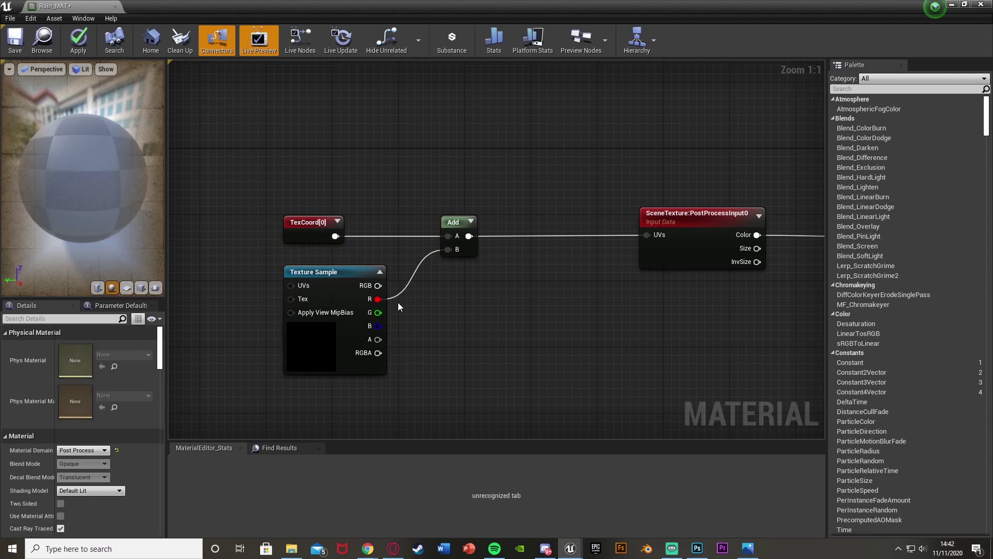
{"action": "left_click_drag", "start_coordinate": [275, 391], "coordinate": [298, 365]}
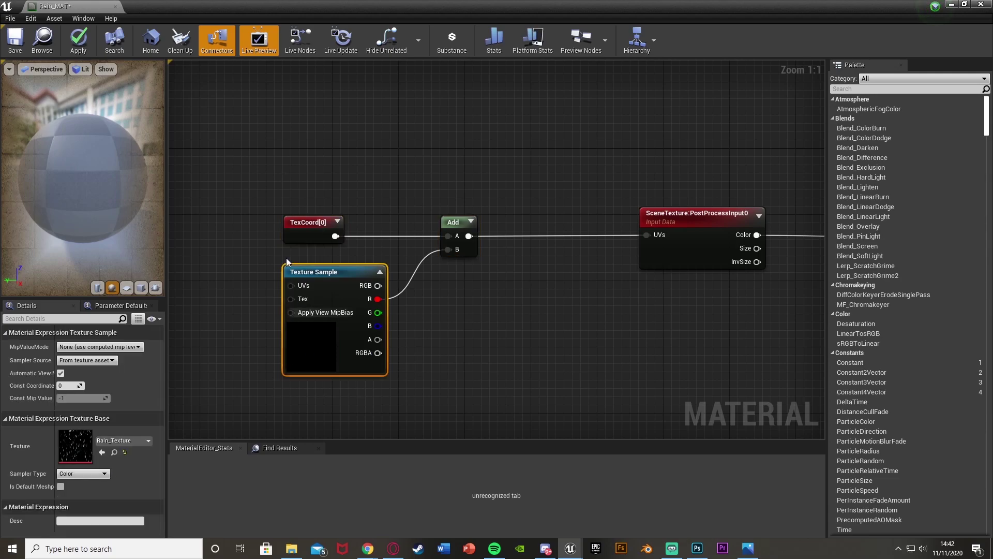
{"action": "left_click_drag", "start_coordinate": [237, 180], "coordinate": [316, 217]}
{"action": "left_click", "coordinate": [412, 190]}
{"action": "right_click_drag", "start_coordinate": [750, 218], "coordinate": [577, 208]}
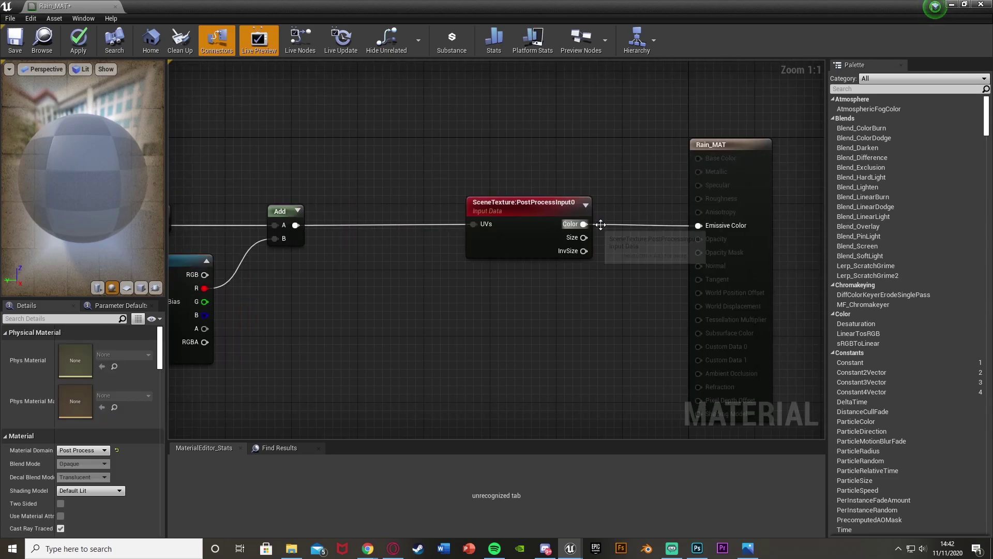
{"action": "right_click_drag", "start_coordinate": [202, 313], "coordinate": [394, 287]}
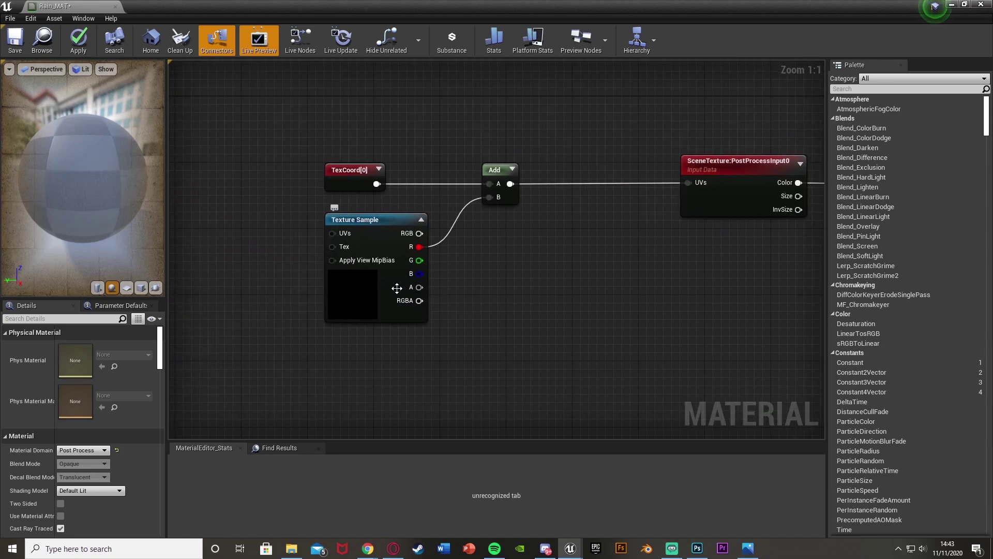
Step: Lower the Texture Sample node and shift it together with the TexCoord node farther away from the Add node
{"action": "left_click_drag", "start_coordinate": [365, 289], "coordinate": [362, 343]}
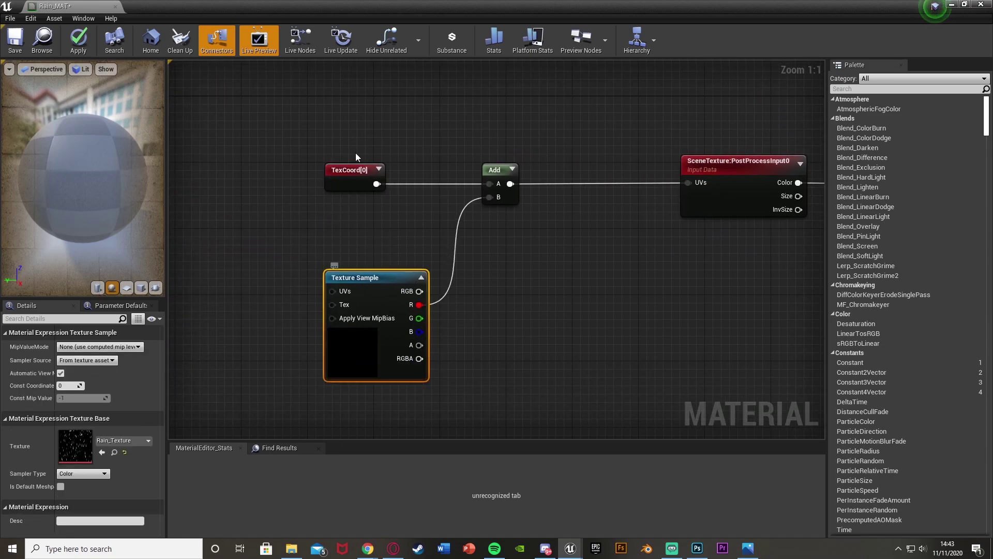
{"action": "left_click_drag", "start_coordinate": [319, 101], "coordinate": [330, 346]}
{"action": "left_click", "coordinate": [423, 326]}
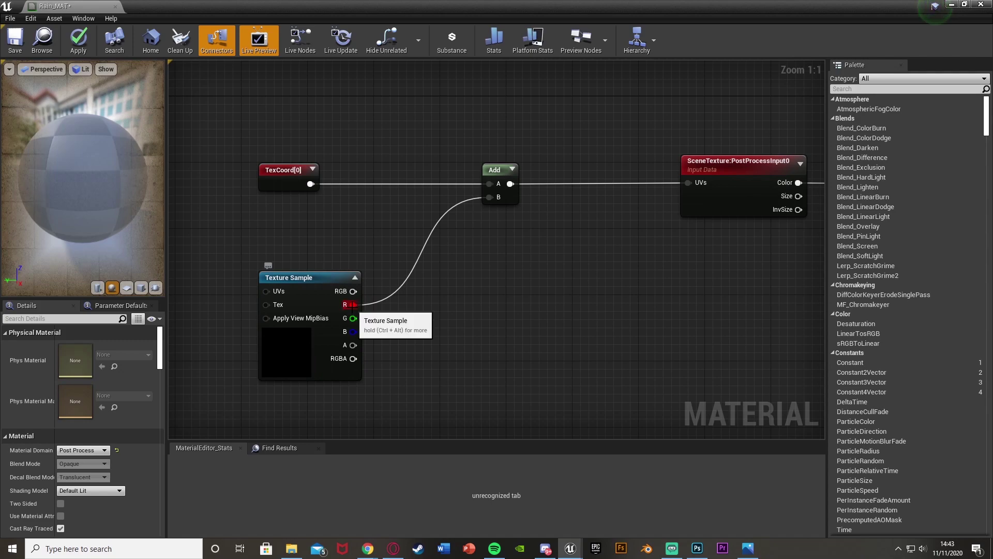
Step: Insert a Multiply node between the Texture Sample's R channel and input B of the Add node, using Multiply input A
{"action": "left_click_drag", "start_coordinate": [353, 304], "coordinate": [413, 295]}
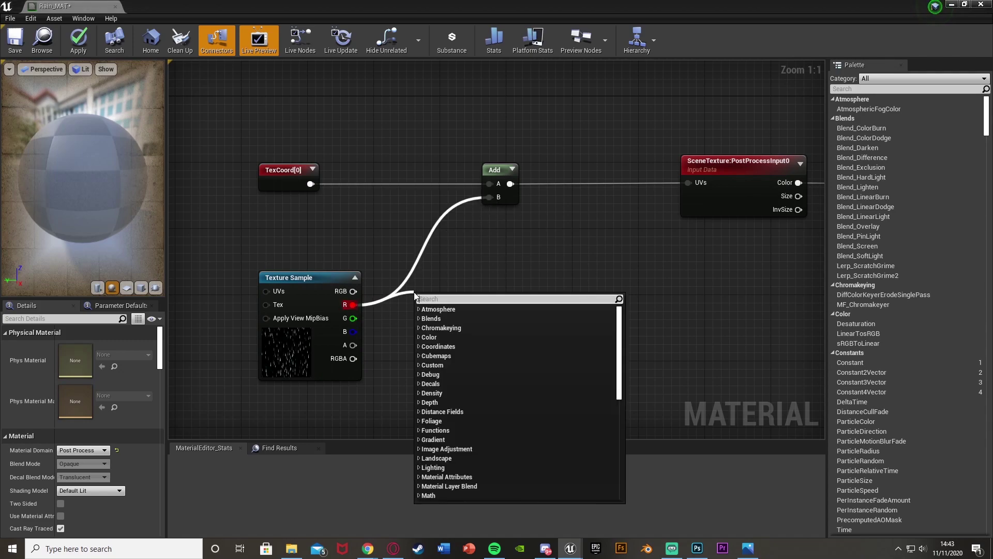
{"action": "type", "text": "smult"}
{"action": "key", "text": "Return"}
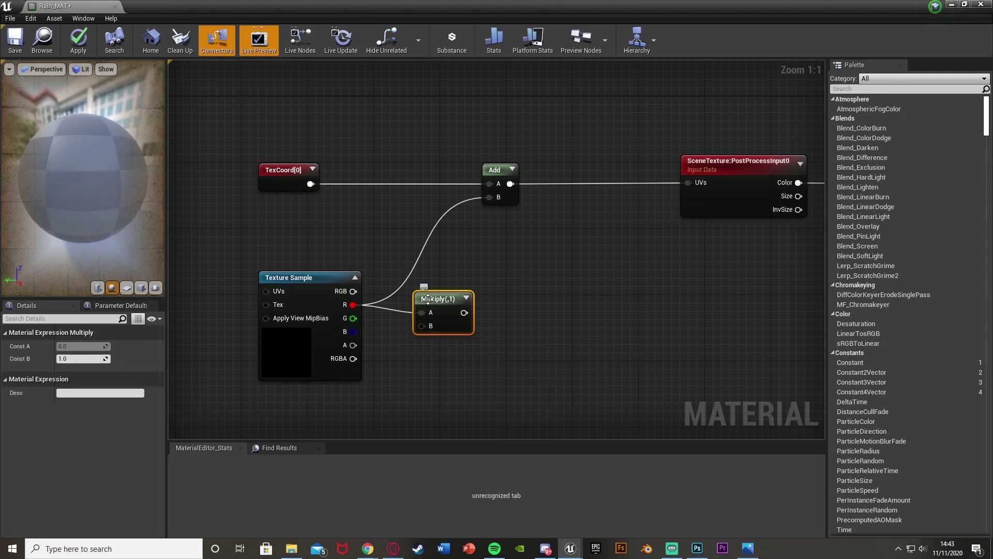
{"action": "left_click_drag", "start_coordinate": [464, 312], "coordinate": [490, 197]}
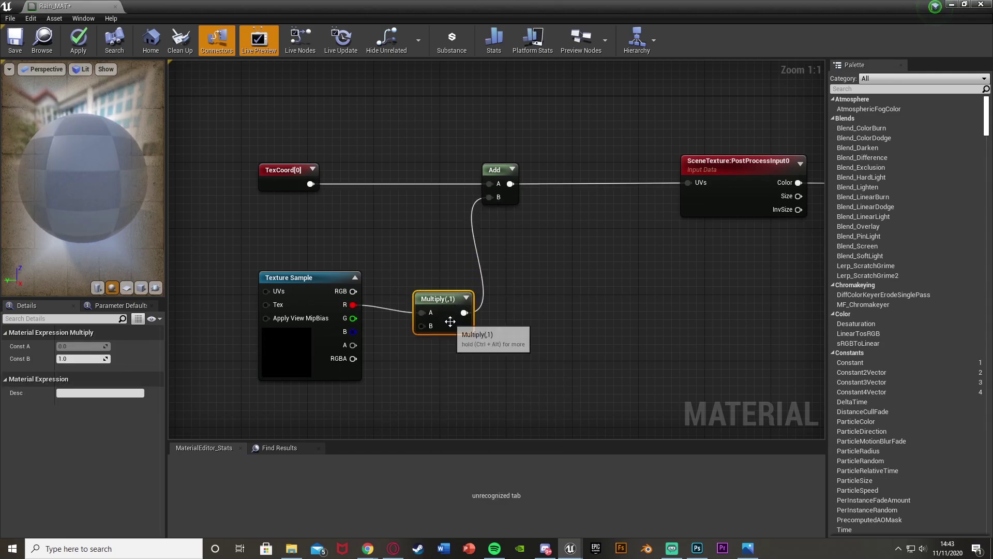
Step: Create a scalar parameter named Strength below the Texture Sample node
{"action": "right_click", "coordinate": [339, 405]}
{"action": "type", "text": "sc"}
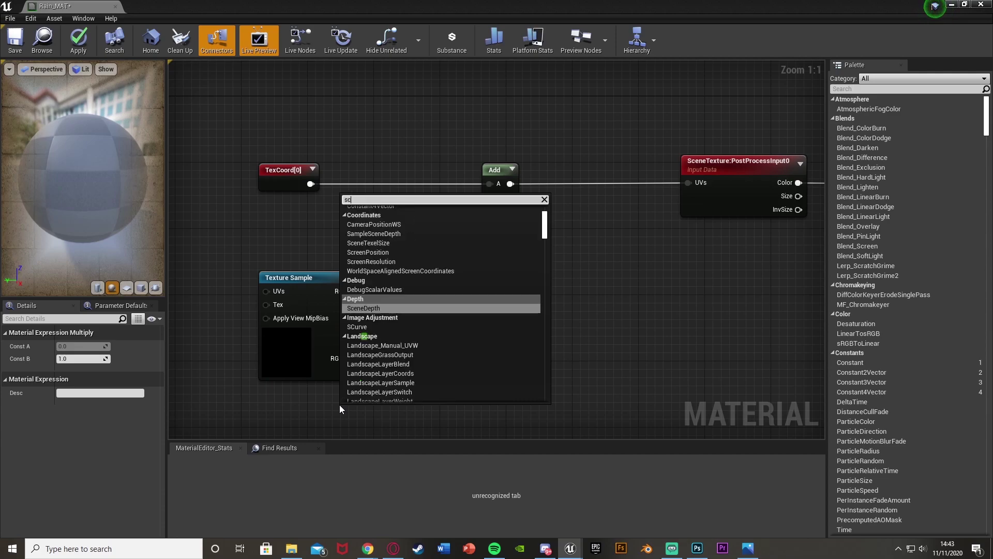
{"action": "type", "text": "alar"}
{"action": "key", "text": "Return"}
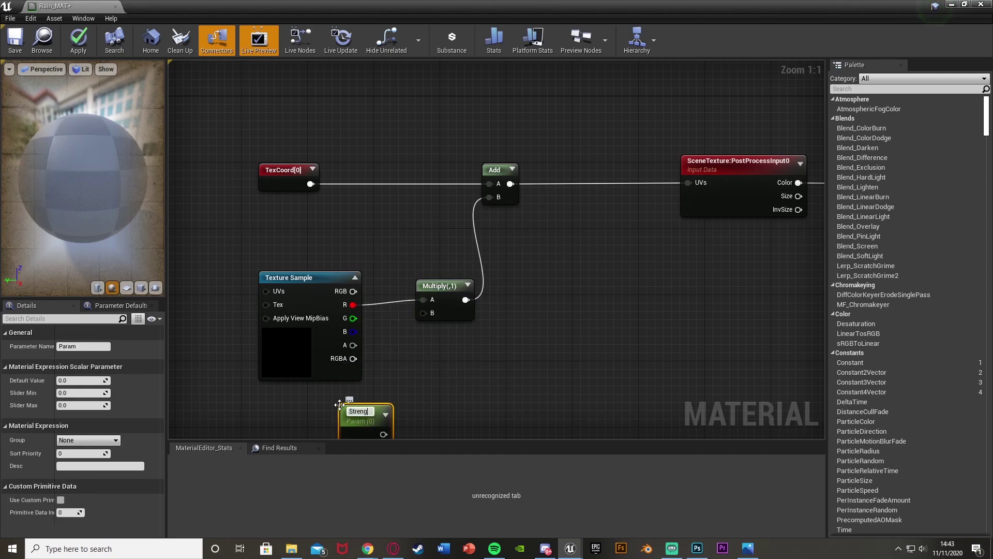
{"action": "type", "text": "Strength"}
{"action": "key", "text": "Return"}
{"action": "right_click_drag", "start_coordinate": [339, 405], "coordinate": [352, 351]}
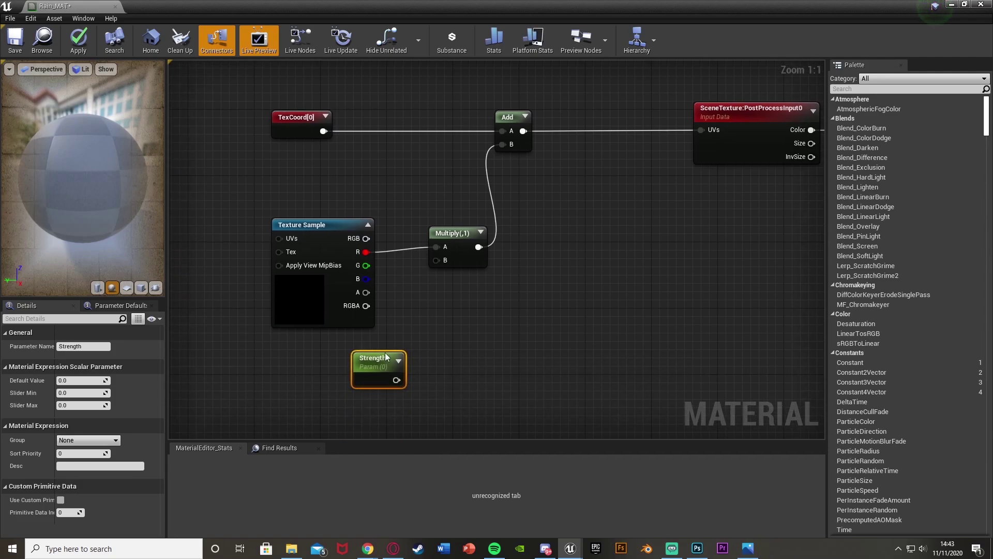
Step: Connect the Strength parameter to input B of the Multiply node and place it just beneath the Texture Sample node
{"action": "left_click_drag", "start_coordinate": [385, 357], "coordinate": [436, 260]}
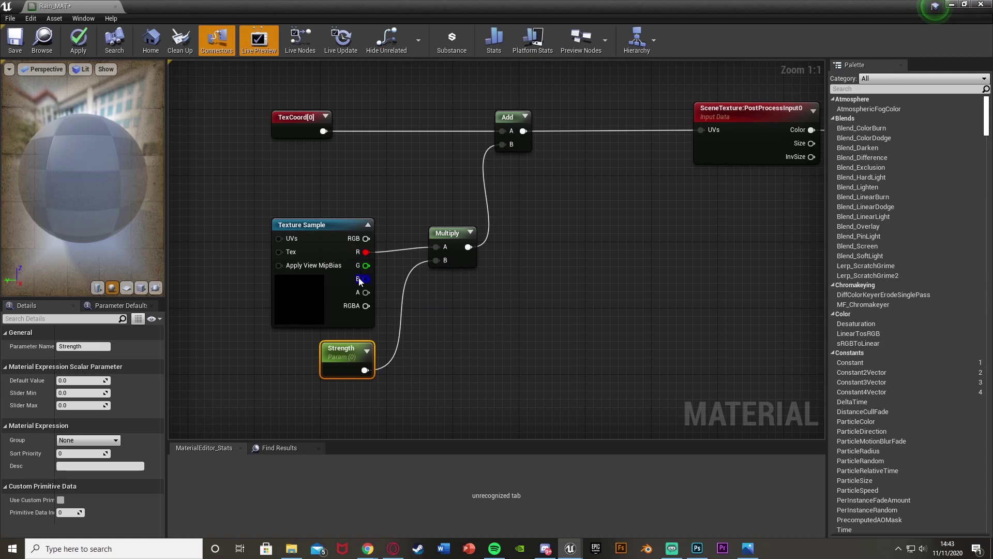
{"action": "mouse_move", "coordinate": [319, 318]}
{"action": "left_mouse_down"}
{"action": "mouse_move", "coordinate": [319, 309]}
{"action": "mouse_move", "coordinate": [320, 318]}
{"action": "left_mouse_up"}
{"action": "left_click", "coordinate": [477, 352]}
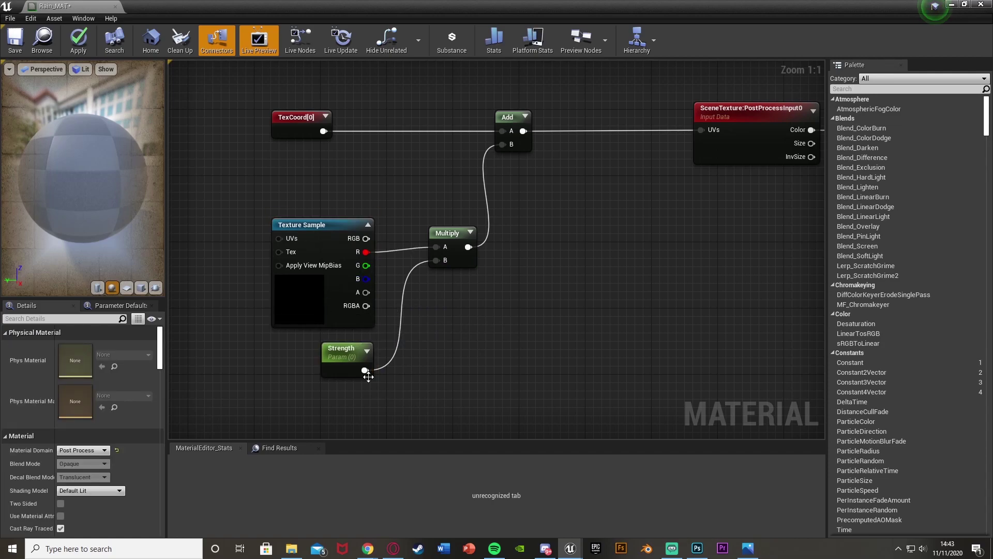
{"action": "left_click", "coordinate": [362, 360]}
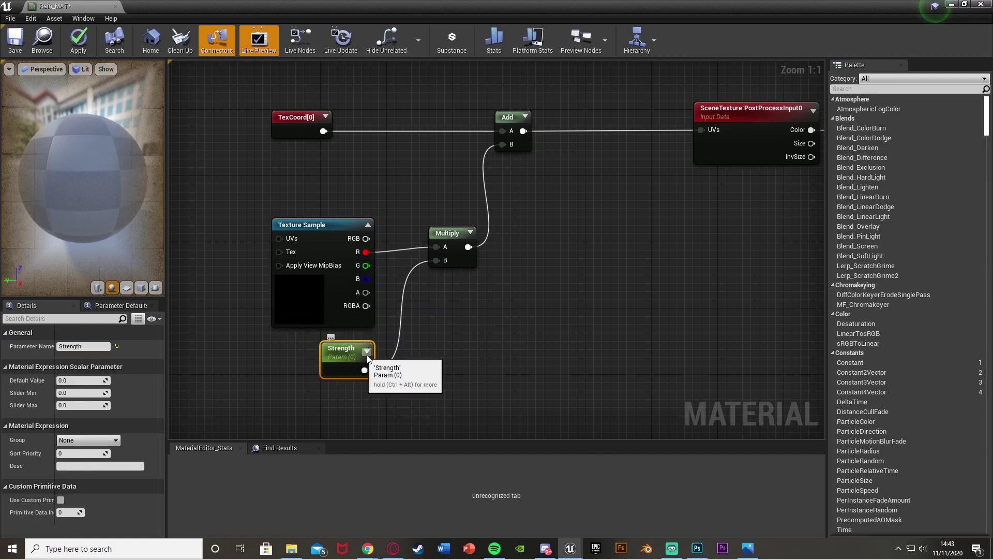
{"action": "left_click", "coordinate": [439, 354]}
{"action": "right_click_drag", "start_coordinate": [438, 354], "coordinate": [449, 383]}
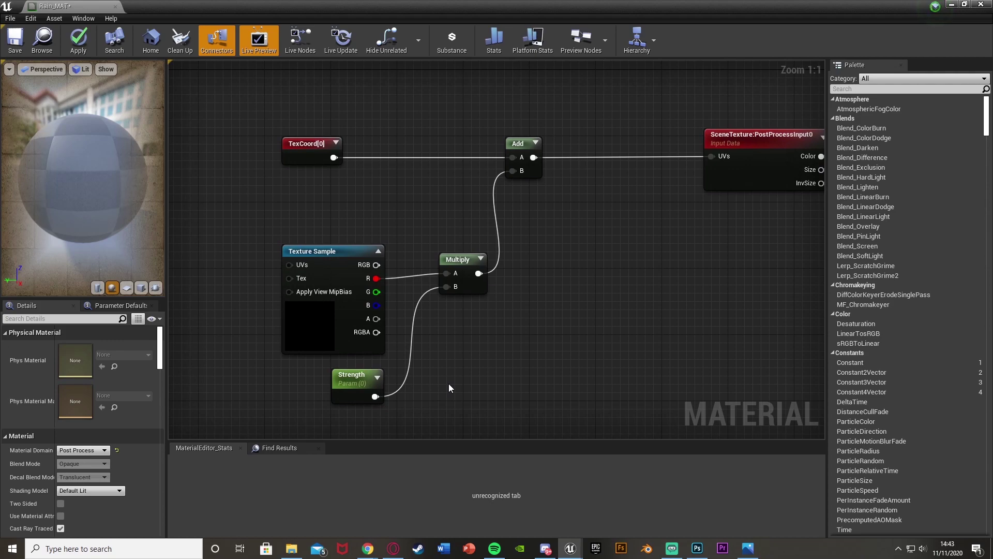
{"action": "left_click_drag", "start_coordinate": [449, 383], "coordinate": [293, 200]}
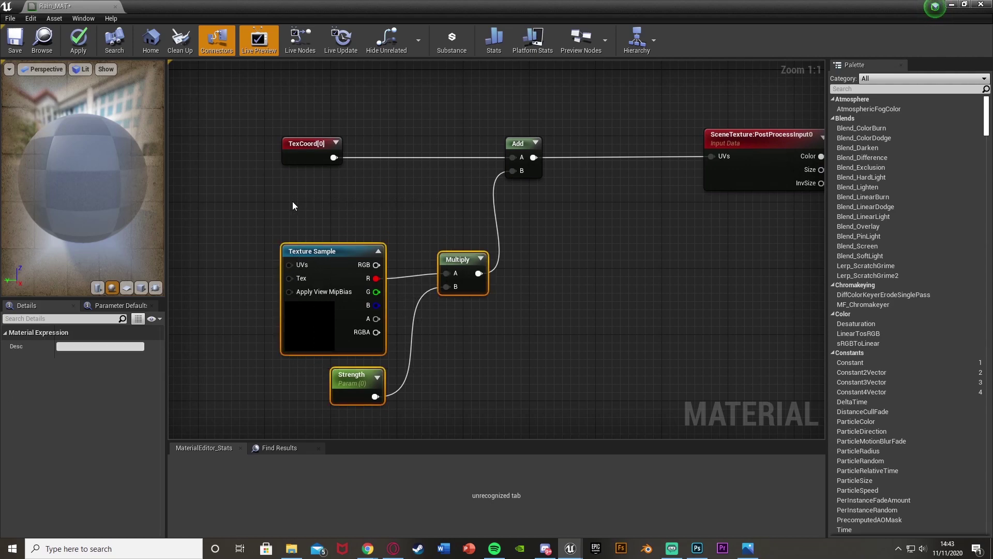
{"action": "left_click", "coordinate": [236, 246]}
{"action": "left_click", "coordinate": [349, 336]}
{"action": "left_click", "coordinate": [416, 336]}
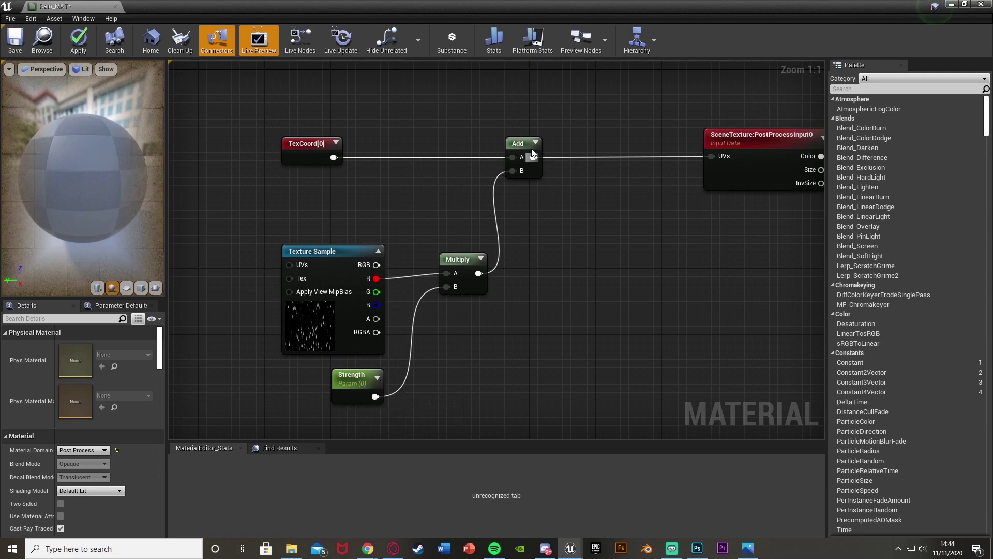
{"action": "left_click_drag", "start_coordinate": [282, 104], "coordinate": [440, 163]}
{"action": "left_click", "coordinate": [579, 208]}
{"action": "right_click_drag", "start_coordinate": [536, 304], "coordinate": [470, 341]}
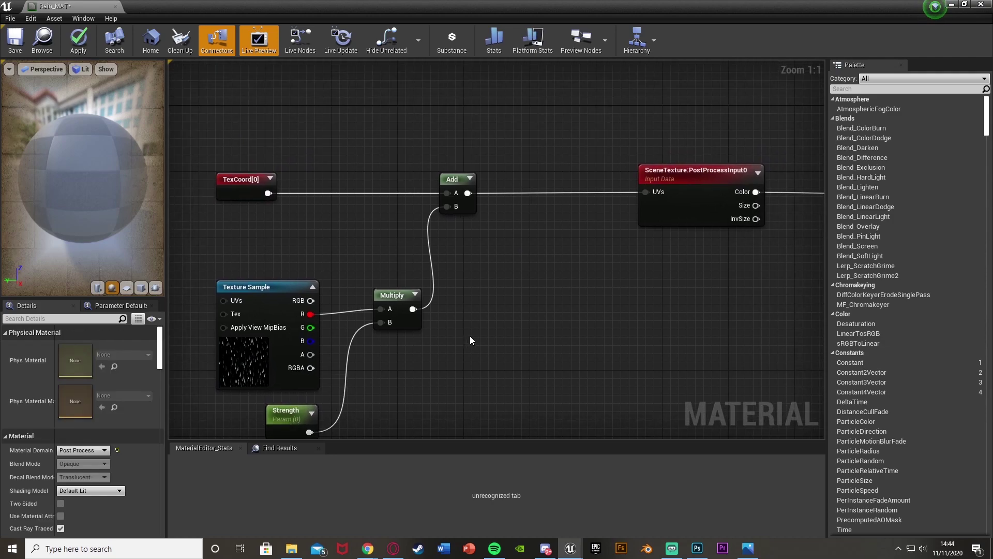